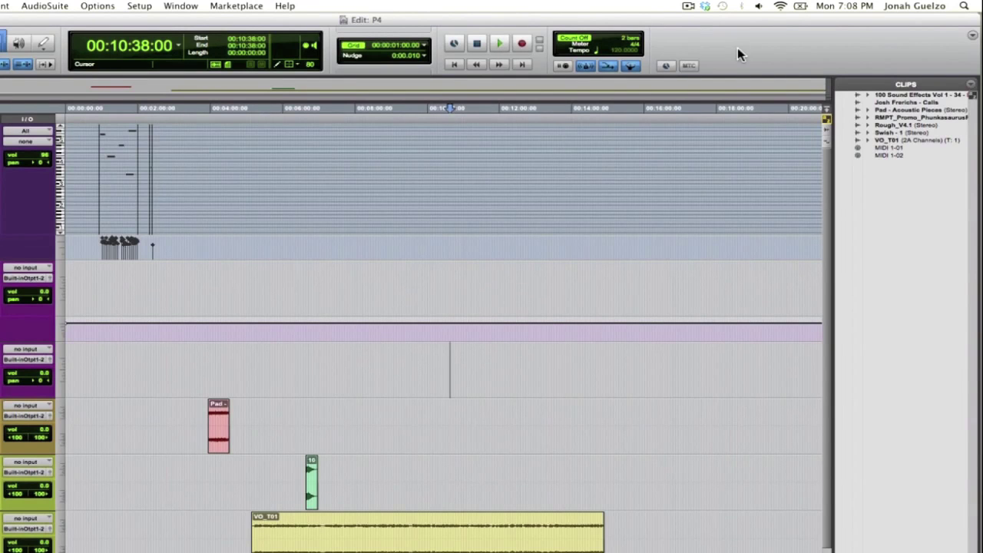
Hide the Transport controls in the Edit window toolbar, then show them again.
right_click(865, 84)
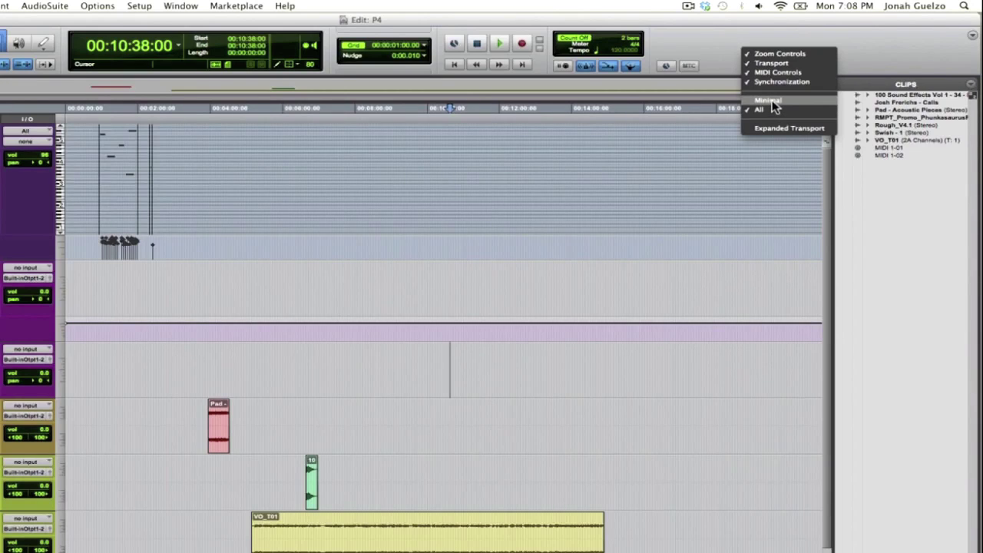
left_click(973, 38)
left_click(973, 38)
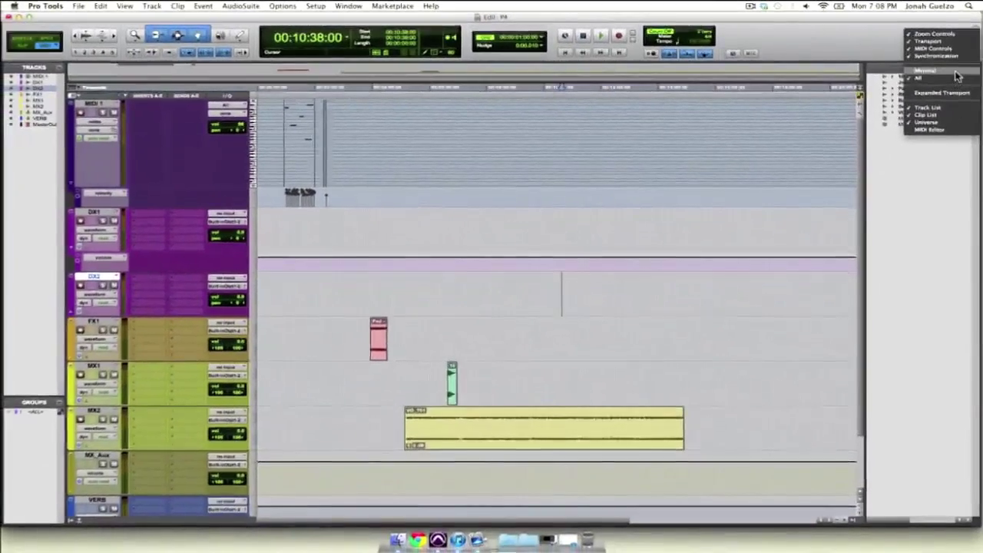
left_click(942, 52)
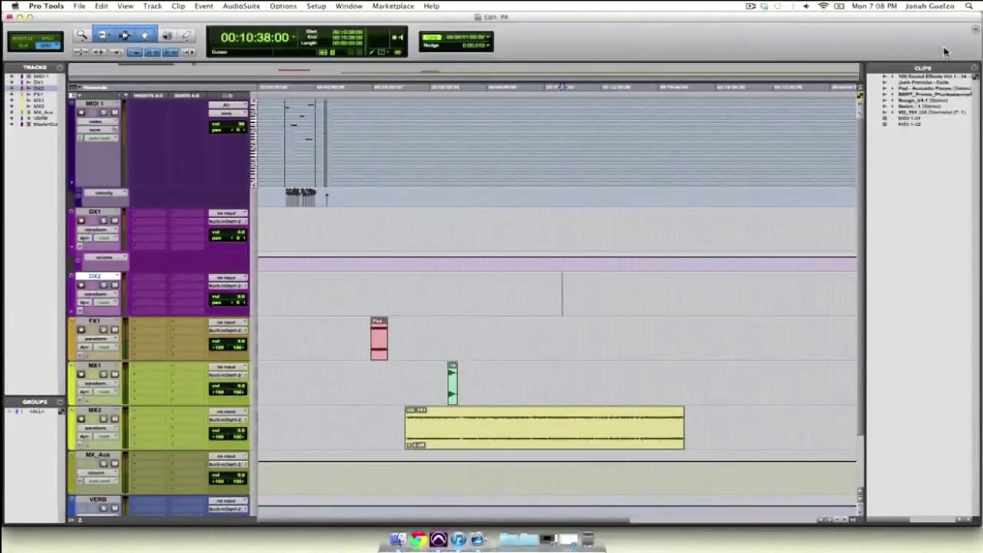
left_click(973, 38)
left_click(946, 92)
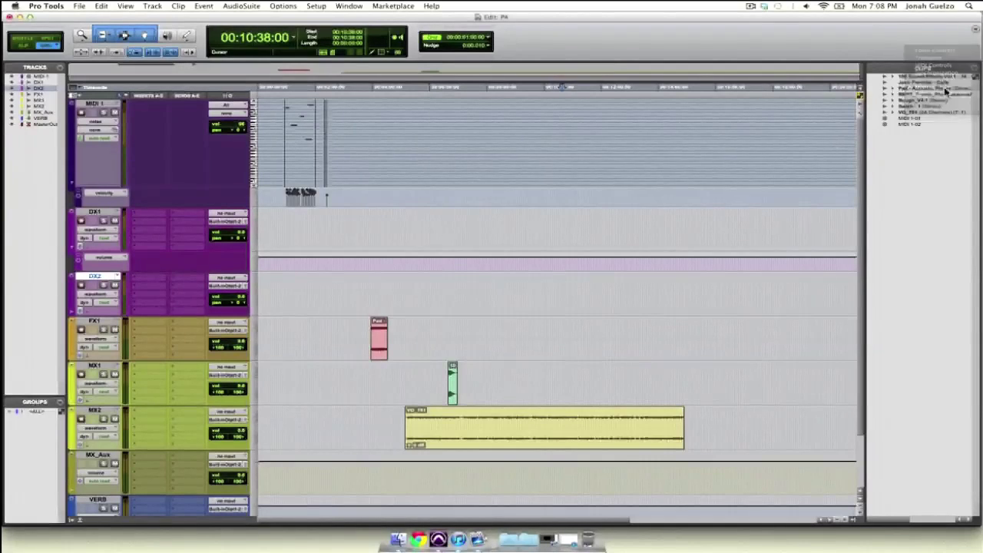
Switch the toolbar to the Mini layout and add Transport back.
right_click(889, 51)
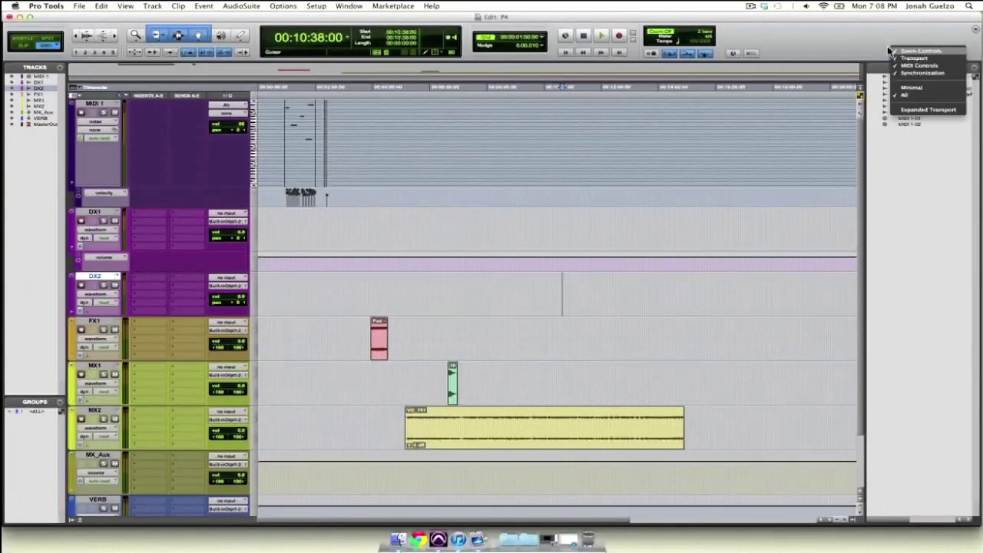
left_click(916, 89)
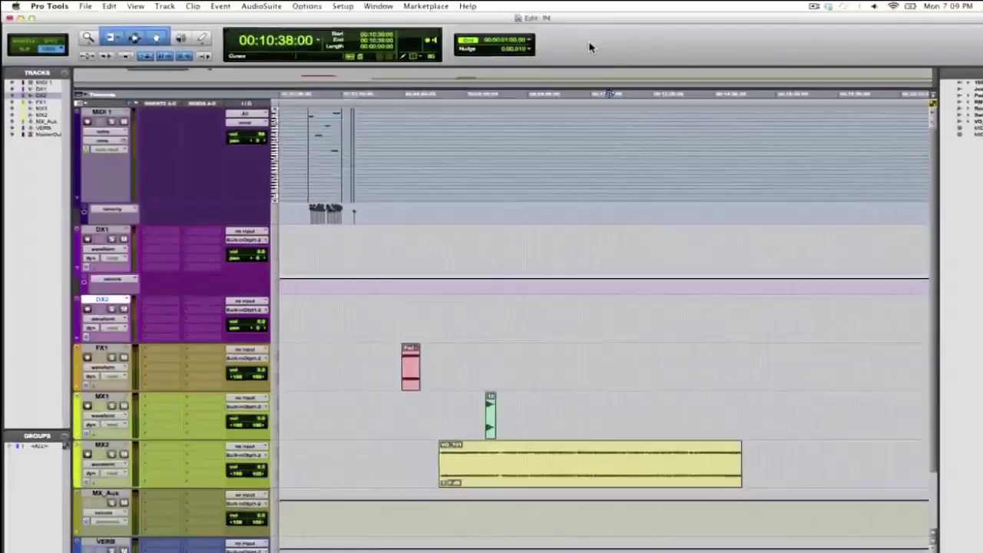
right_click(589, 47)
right_click(683, 45)
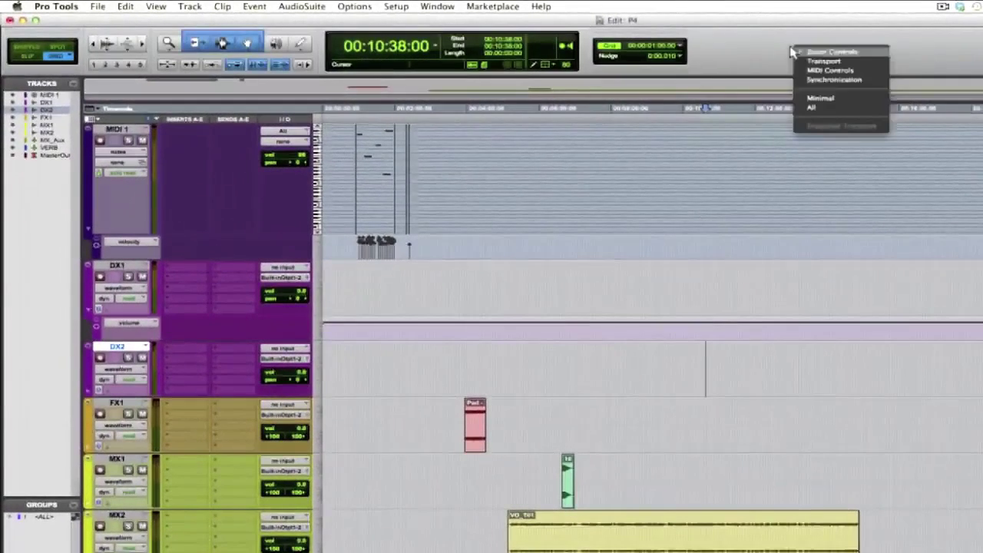
left_click(824, 60)
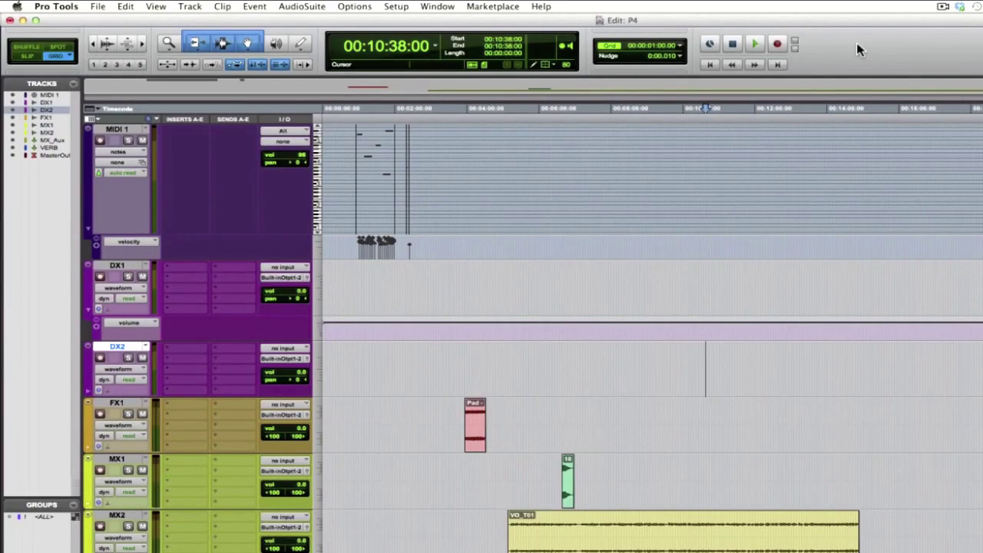
key("super+1")
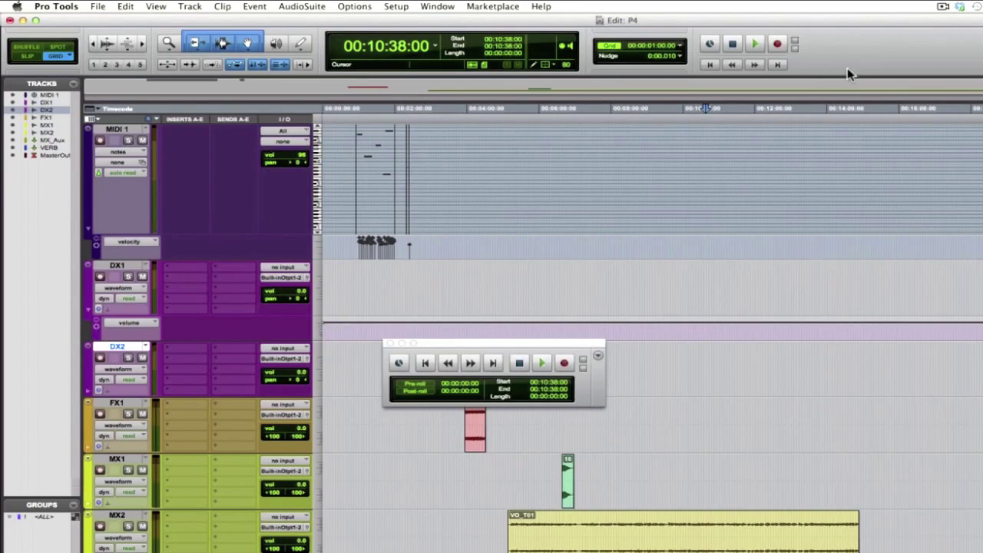
left_click_drag(522, 348, 631, 184)
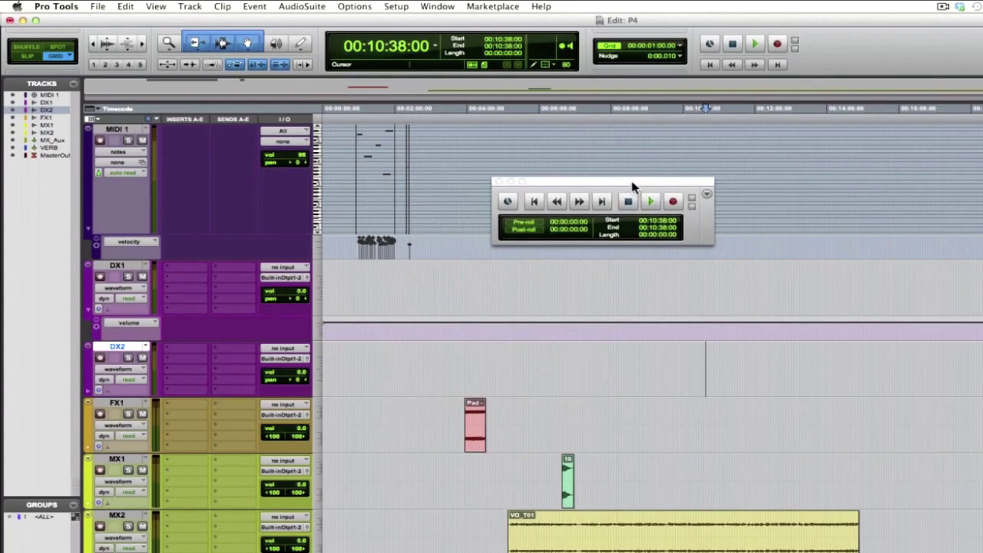
key("super+KP_1")
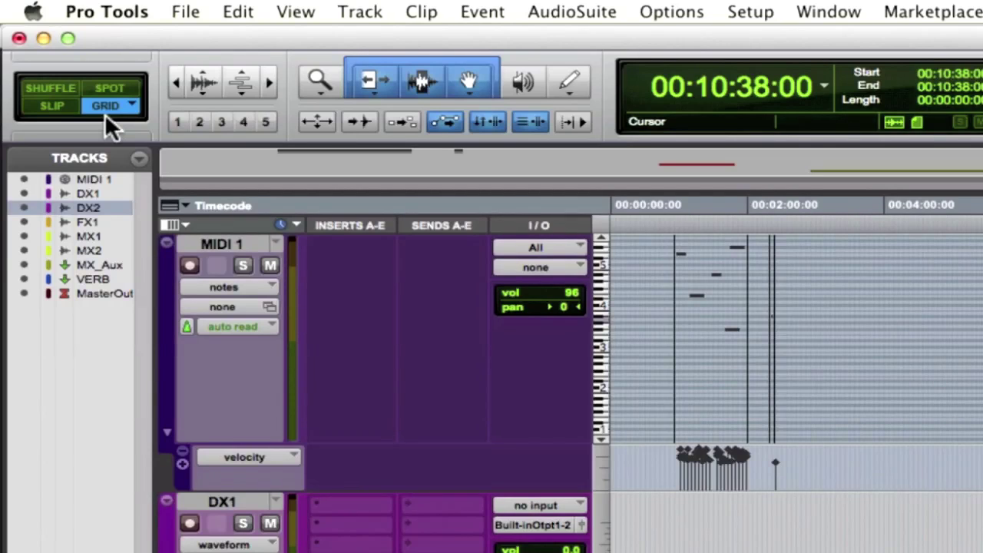
In Shuffle mode, move MIDI 1-59 to bar 29 and MIDI 1-60 ahead of 1-58, then 1-59 toward bar 35.
left_click(65, 89)
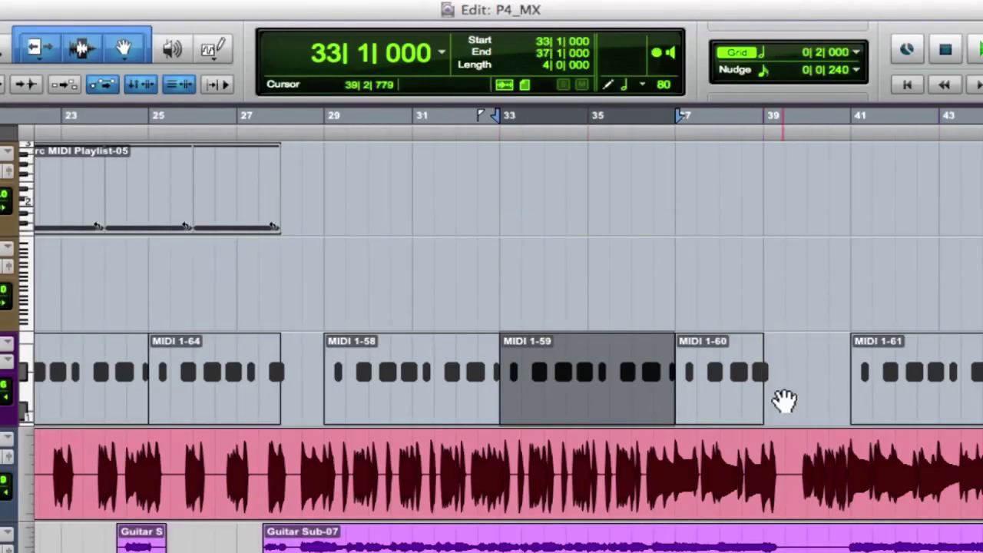
left_click_drag(784, 399, 340, 406)
left_click(703, 395)
left_click_drag(578, 397, 522, 395)
left_click_drag(437, 402, 658, 397)
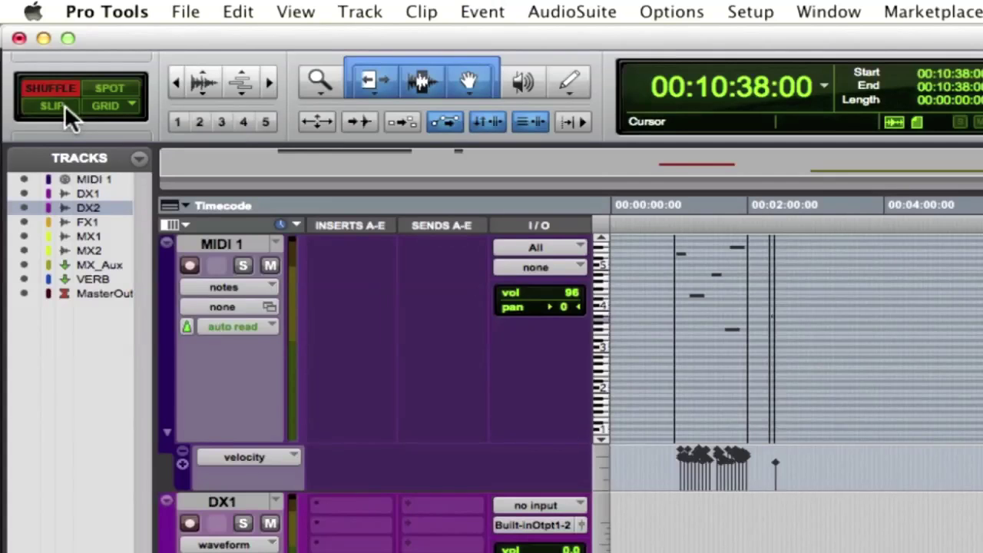
In Slip mode, slide one His vision clip later and the other earlier on the timeline.
left_click(65, 105)
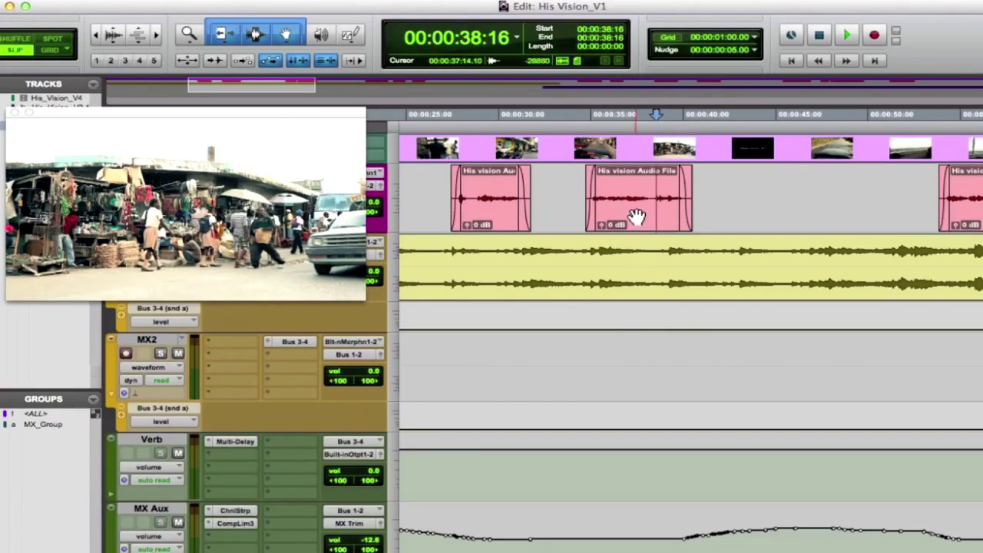
left_click_drag(636, 217, 705, 212)
left_click_drag(965, 221, 850, 212)
left_click_drag(850, 211, 850, 211)
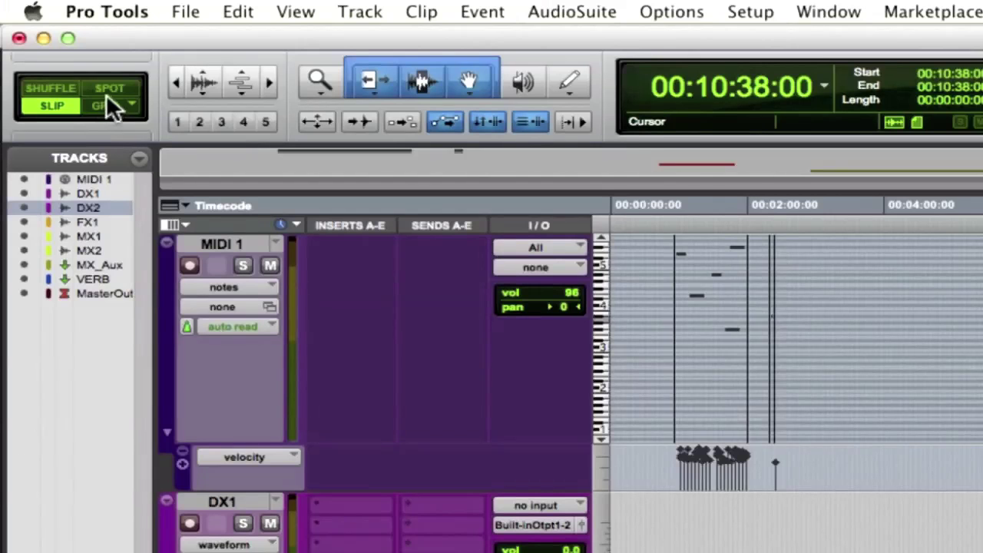
Switch to Spot mode and set the Transition SFX clip's start seconds to 14.
left_click(111, 89)
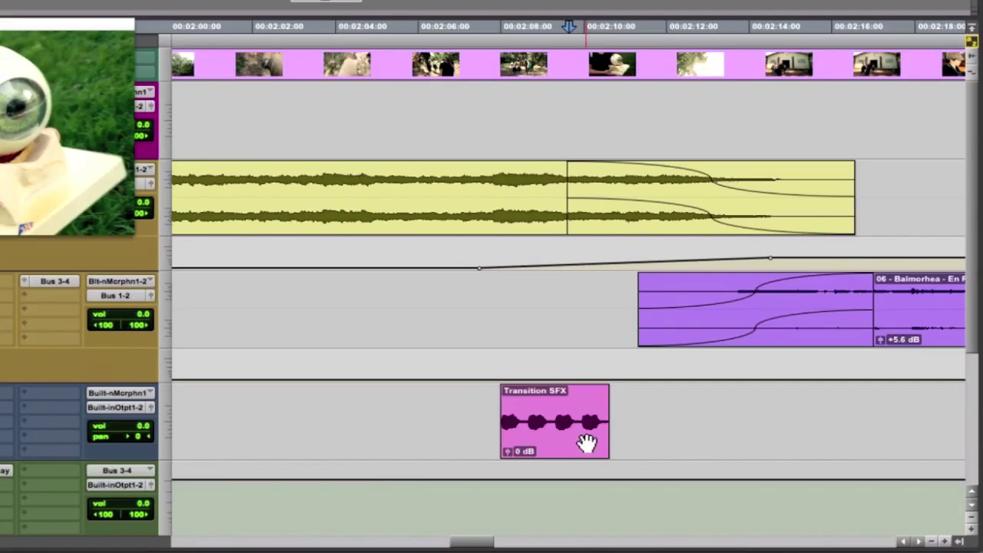
left_click(586, 438)
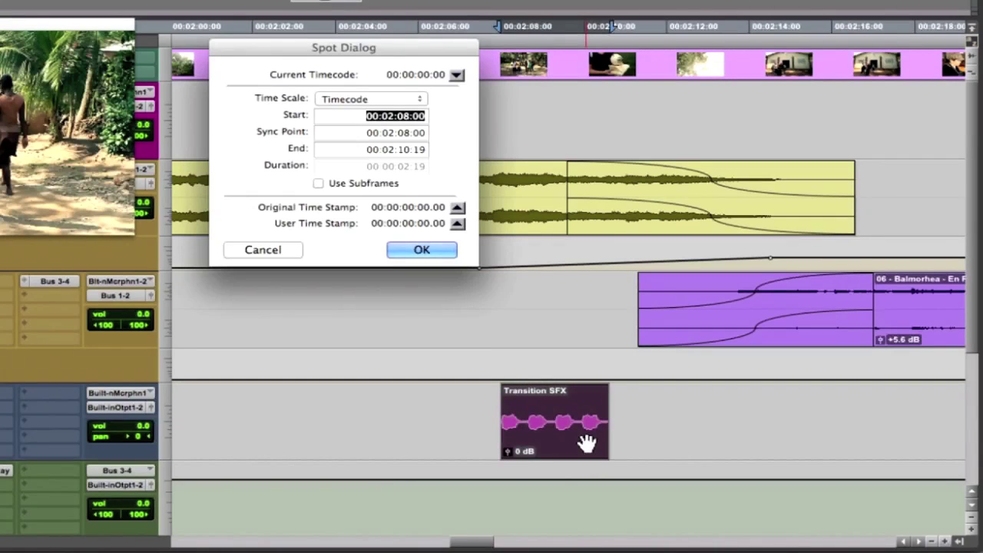
left_click(404, 114)
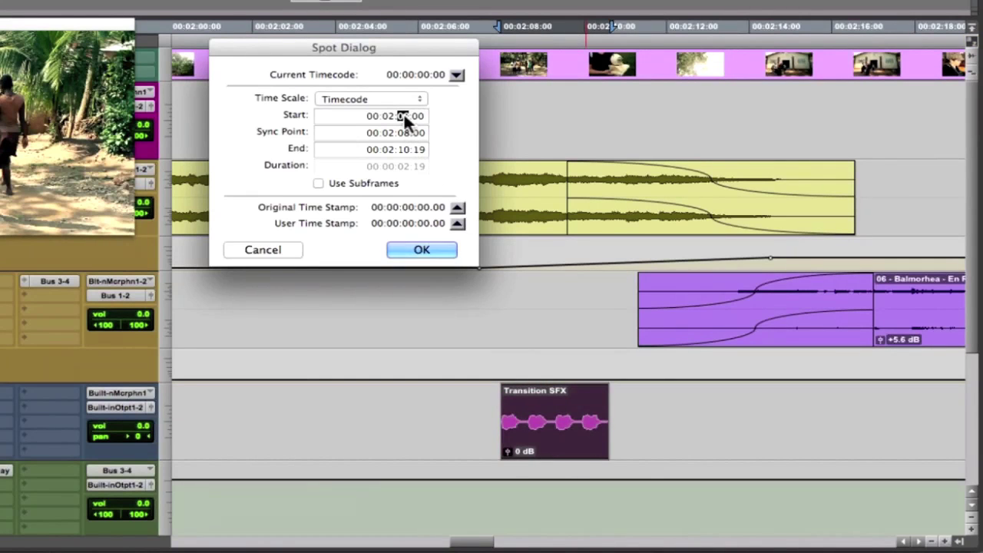
type("14")
key("Return")
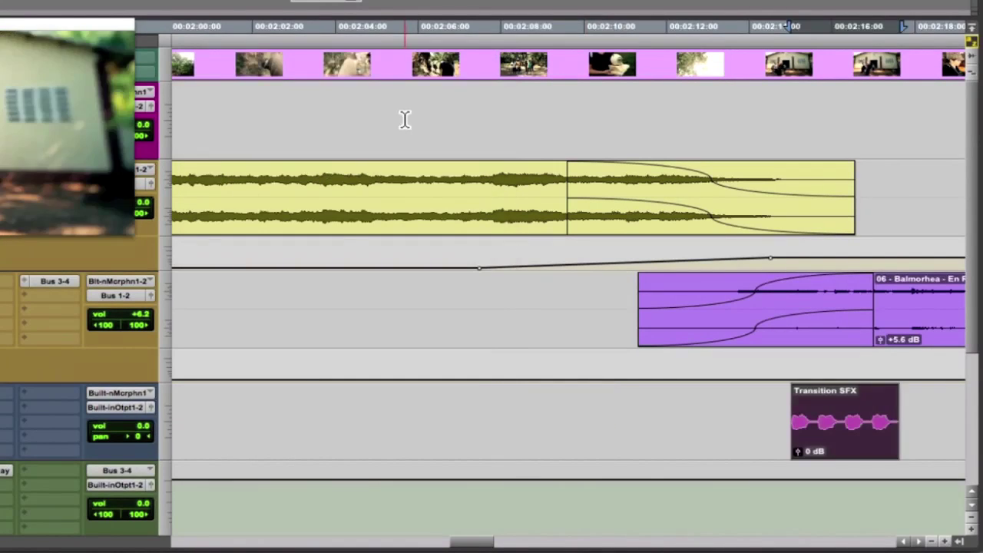
Spot the Rev Guitar_01-01 clip to start at bar 1 (1|1|000).
scroll(395, 454, "right", 5)
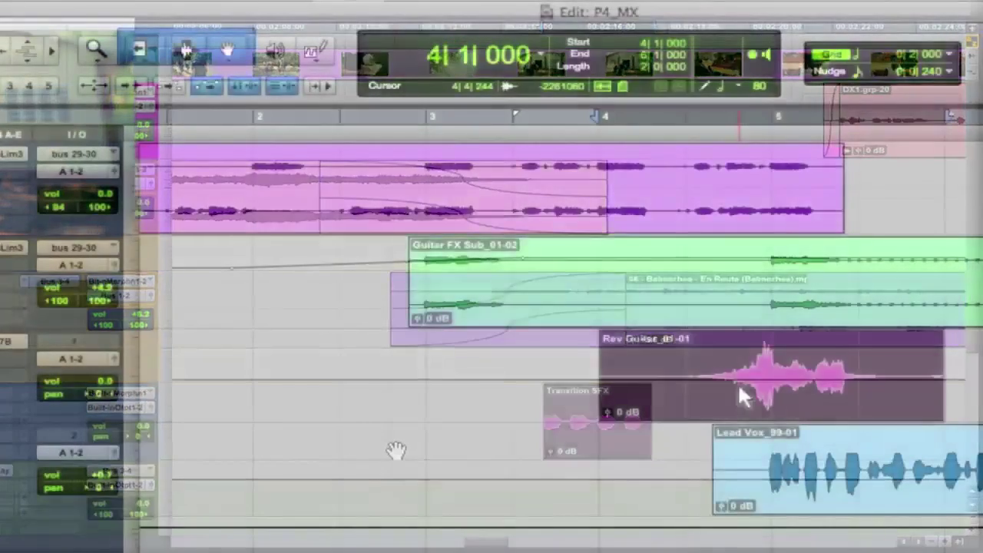
left_click(740, 396)
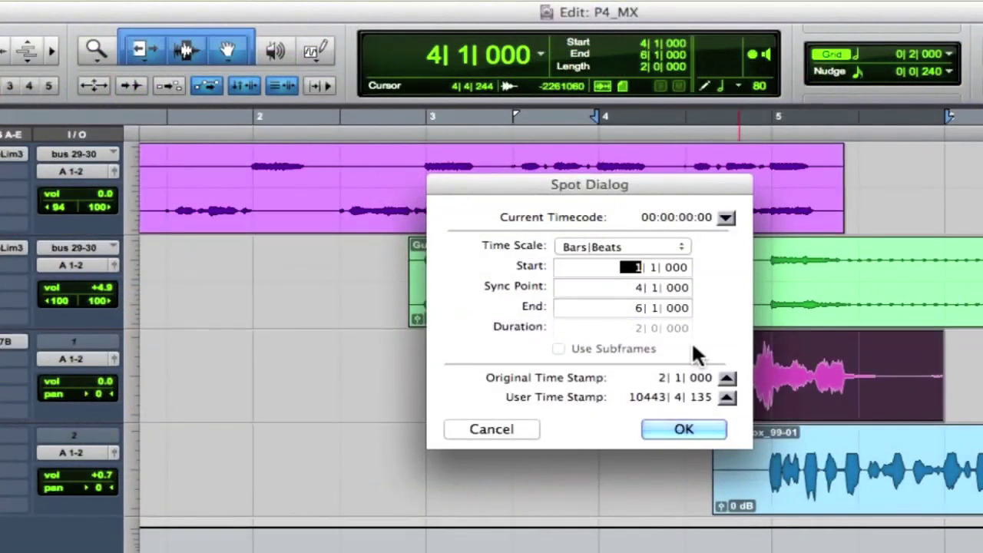
type("1")
key("Return")
scroll(665, 373, "left", 5)
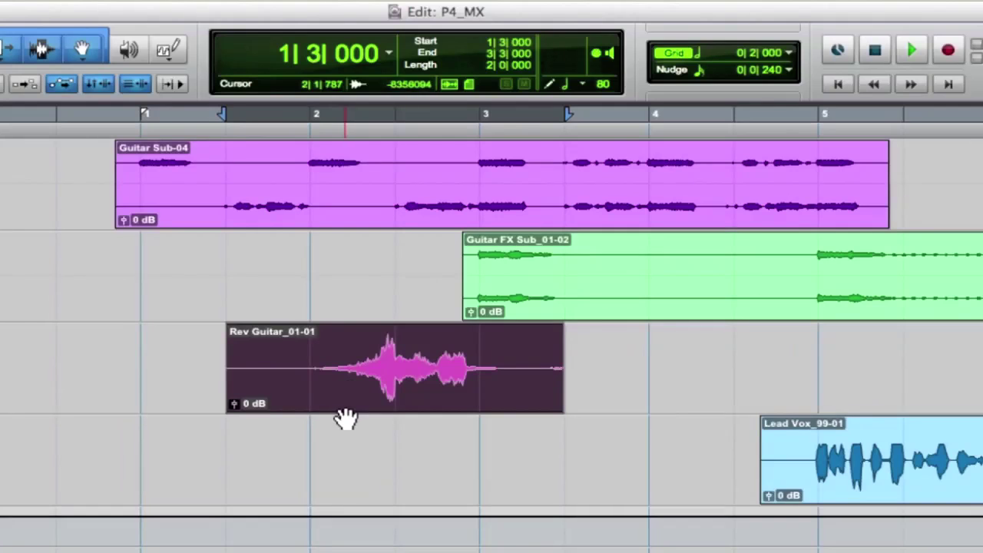
Move Rev Guitar_01-01 along the grid, set the grid to 1/8 note, and nudge it again.
left_click(351, 402)
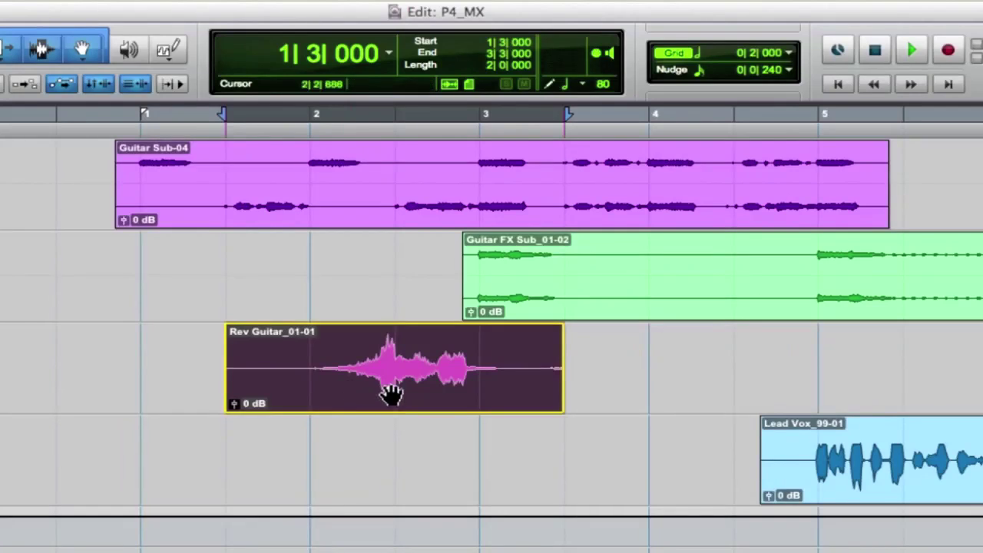
left_click_drag(394, 394, 348, 376)
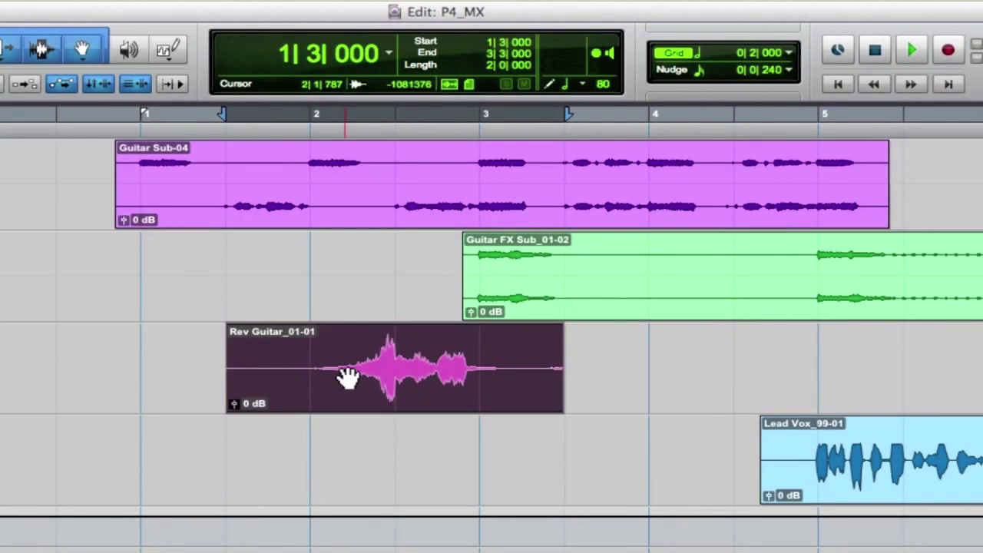
left_click(788, 51)
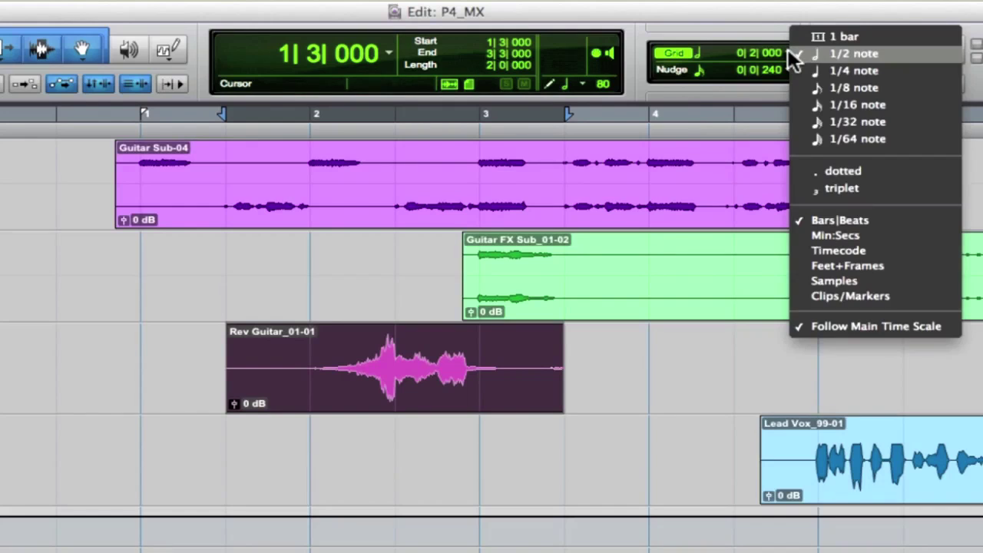
left_click(854, 89)
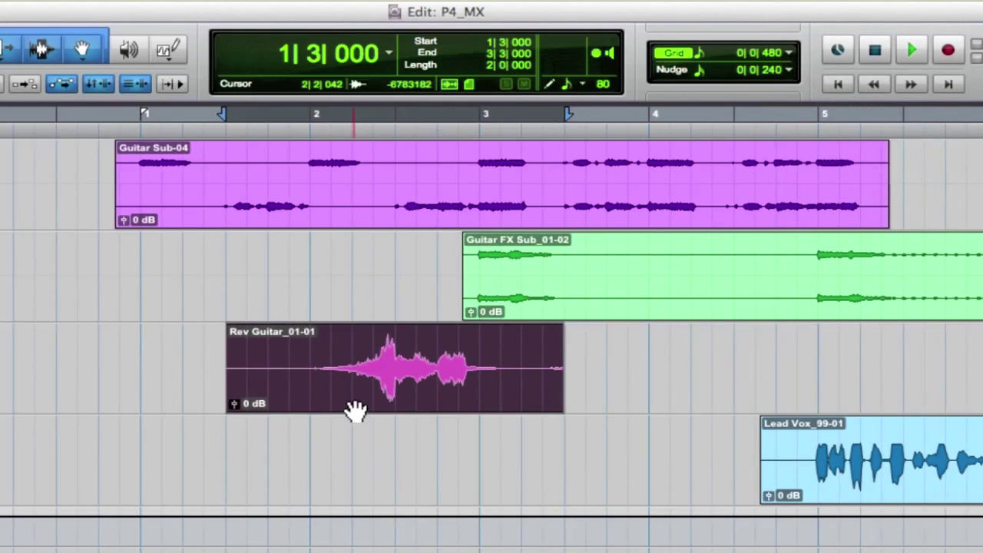
left_click_drag(355, 411, 373, 391)
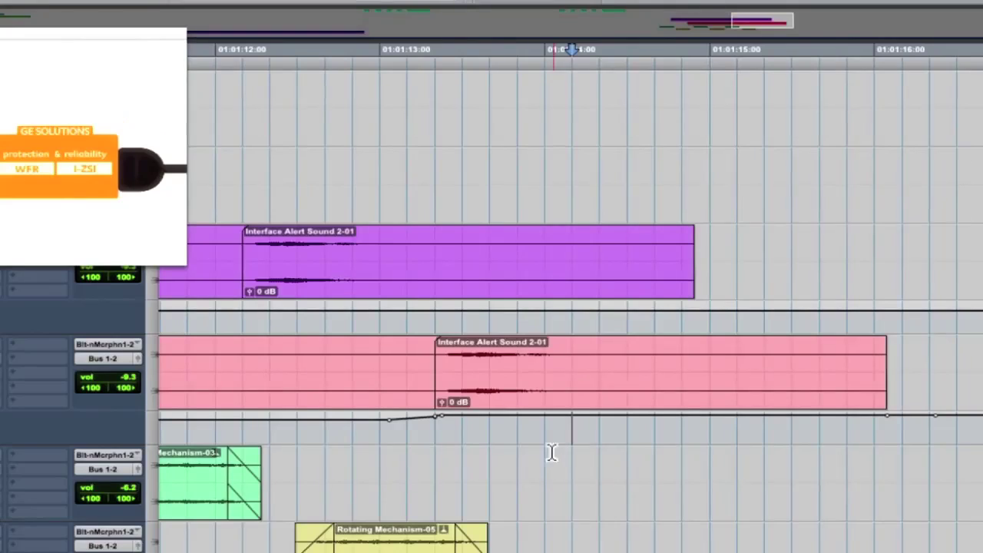
Trim sections from the Interface Alert Sound and 12_full_only clips and draw a fade-out at the end.
left_click_drag(417, 300, 614, 283)
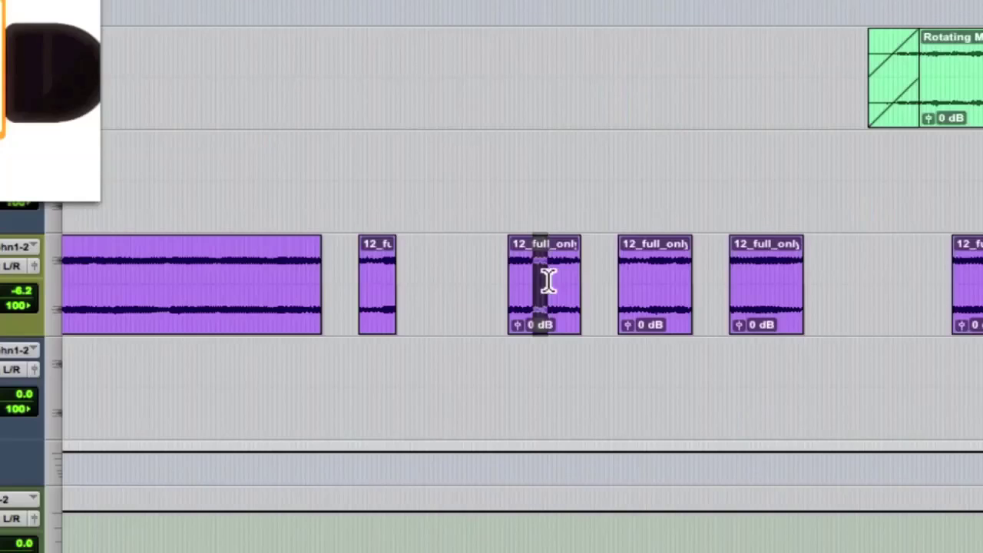
key("Delete")
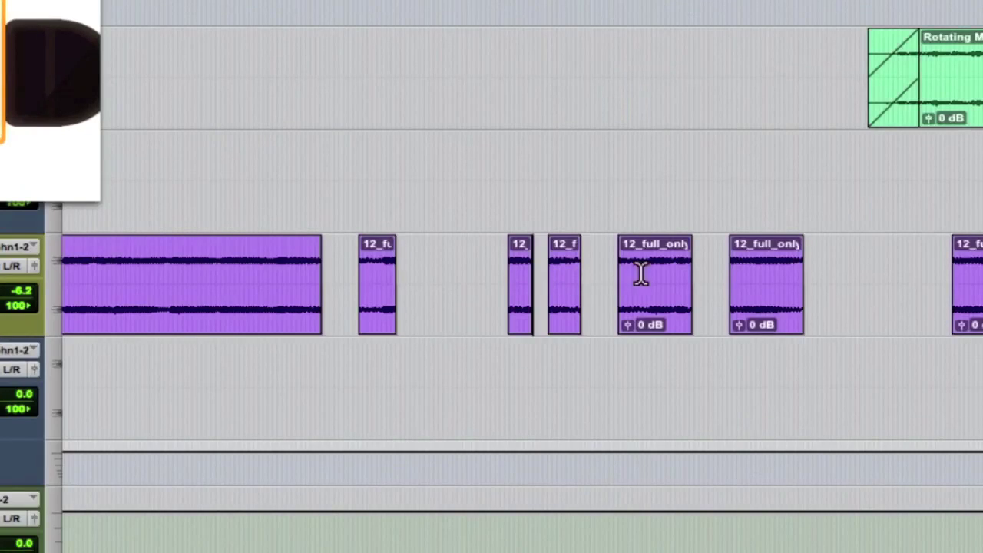
left_click_drag(639, 275, 674, 270)
key("Delete")
key("Delete")
left_click(749, 274)
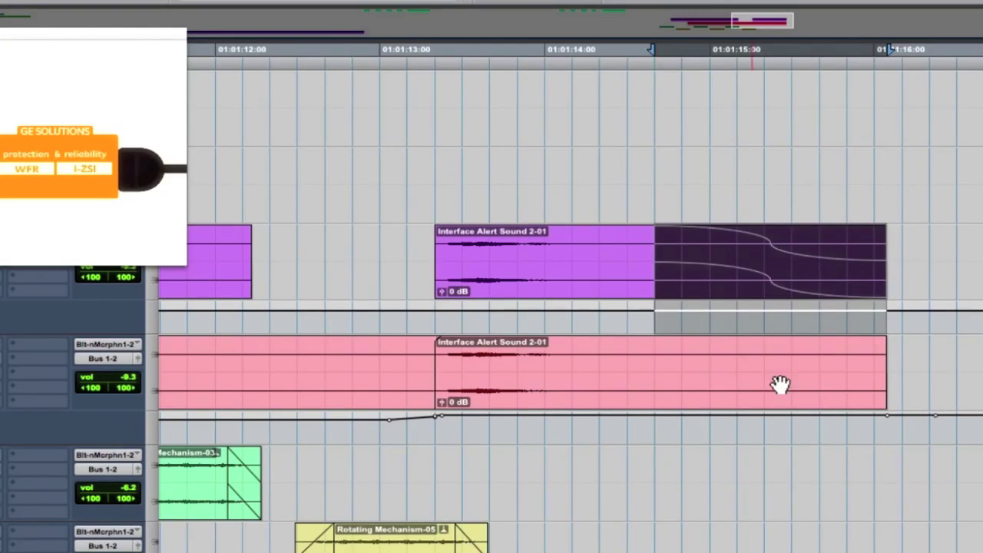
left_click_drag(878, 345, 654, 348)
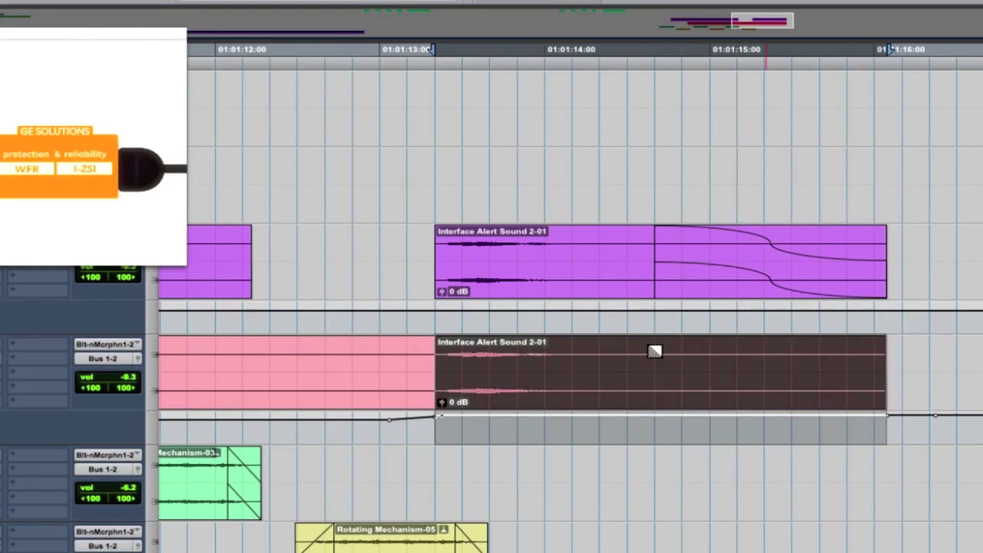
left_click(642, 479)
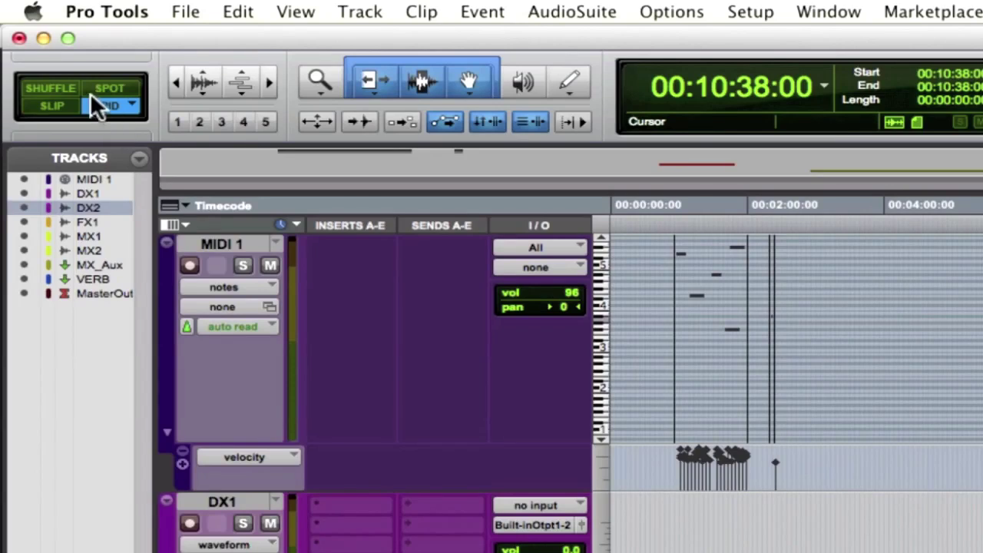
left_click(69, 89)
left_click(95, 82)
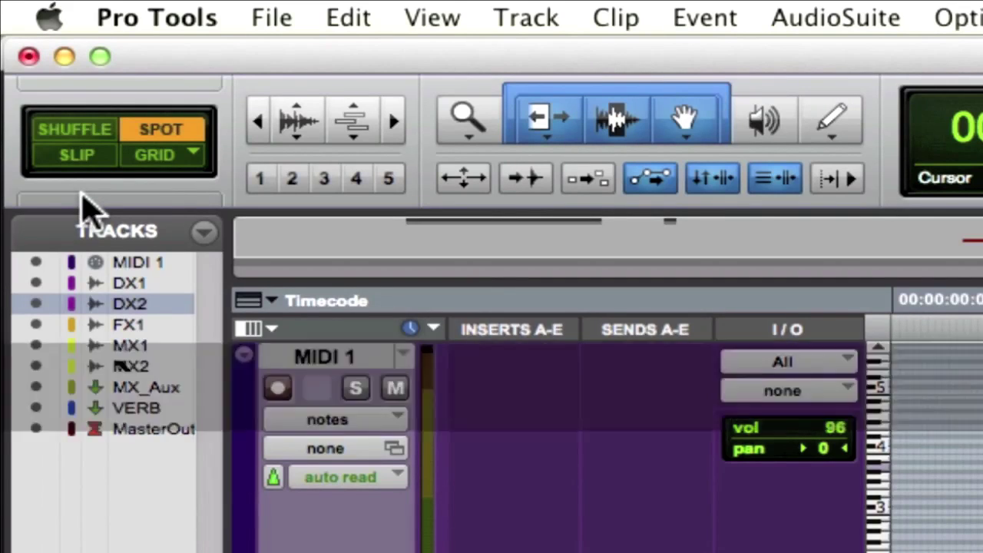
key("F4")
key("F1")
key("F2")
key("F3")
key("F4")
key("F1")
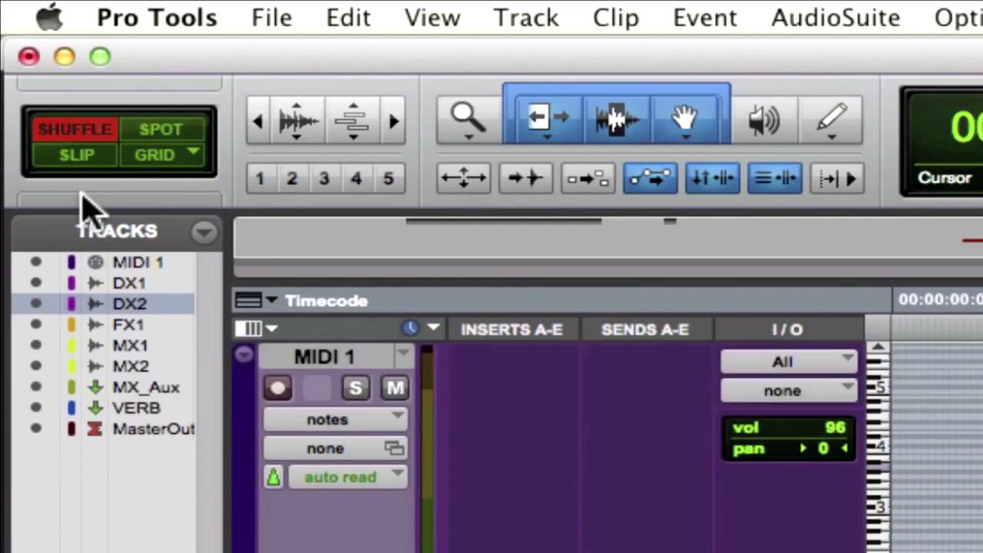
key("F2")
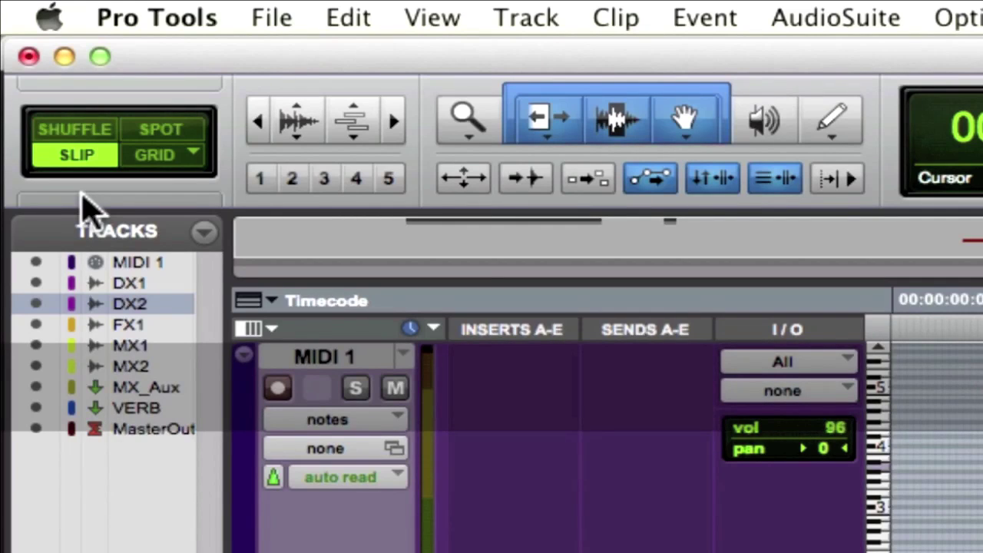
key("F1")
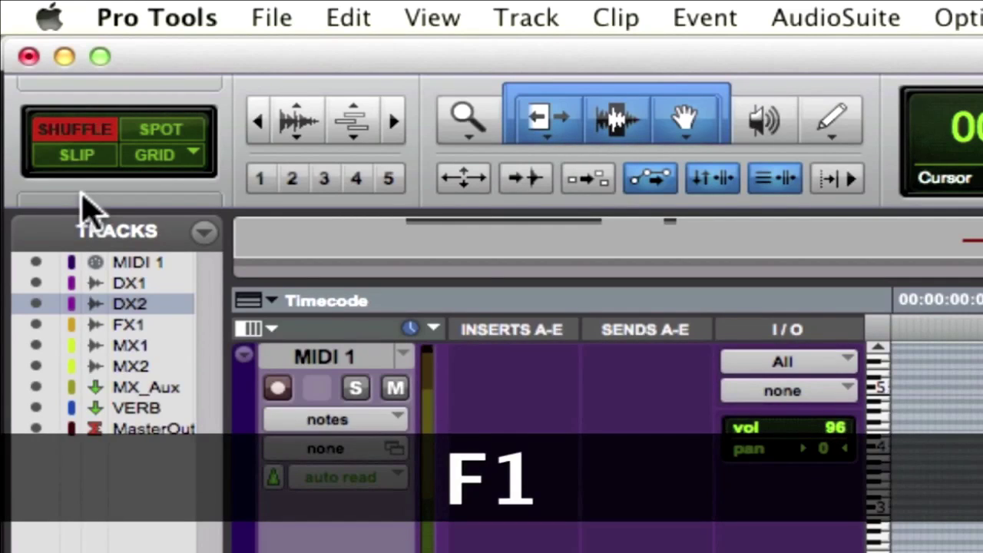
key("F2")
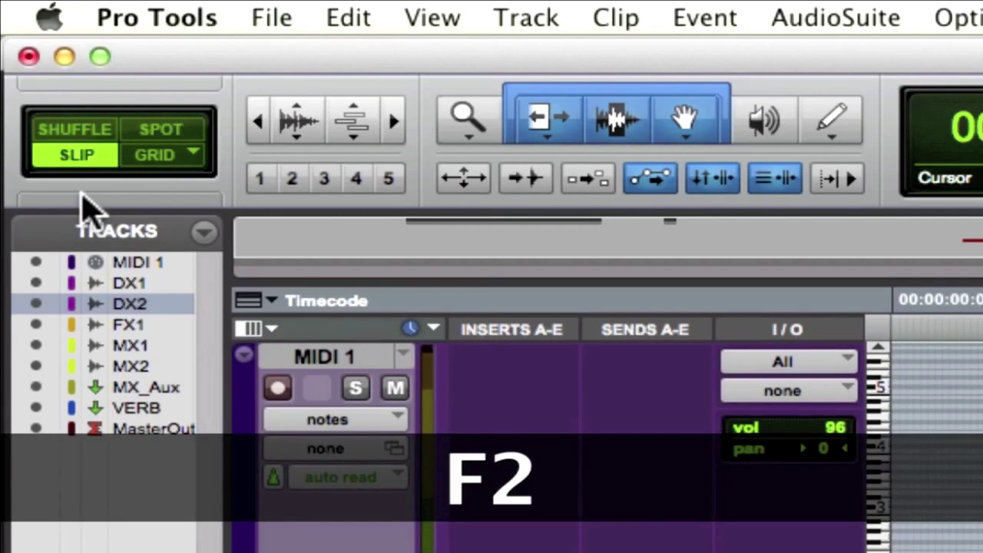
key("F3")
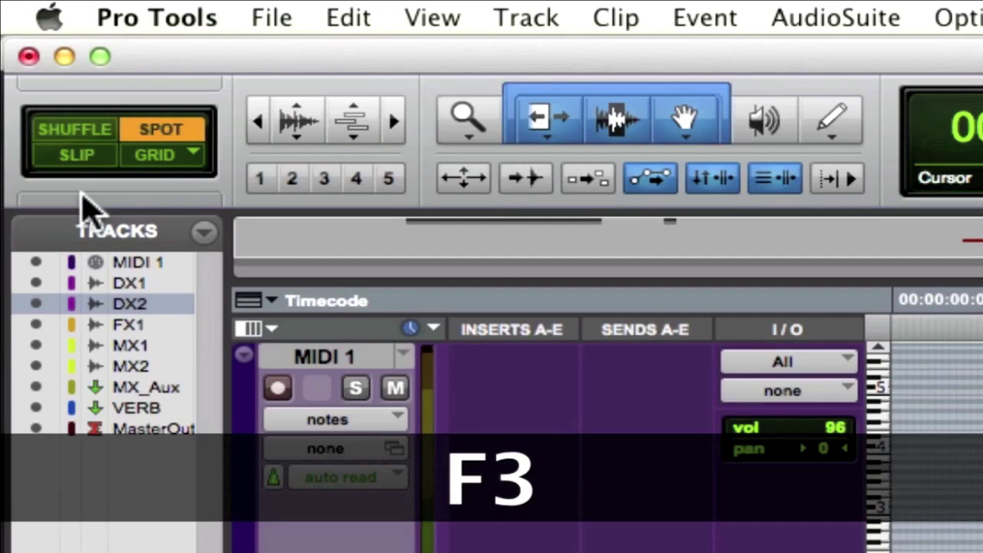
key("F4")
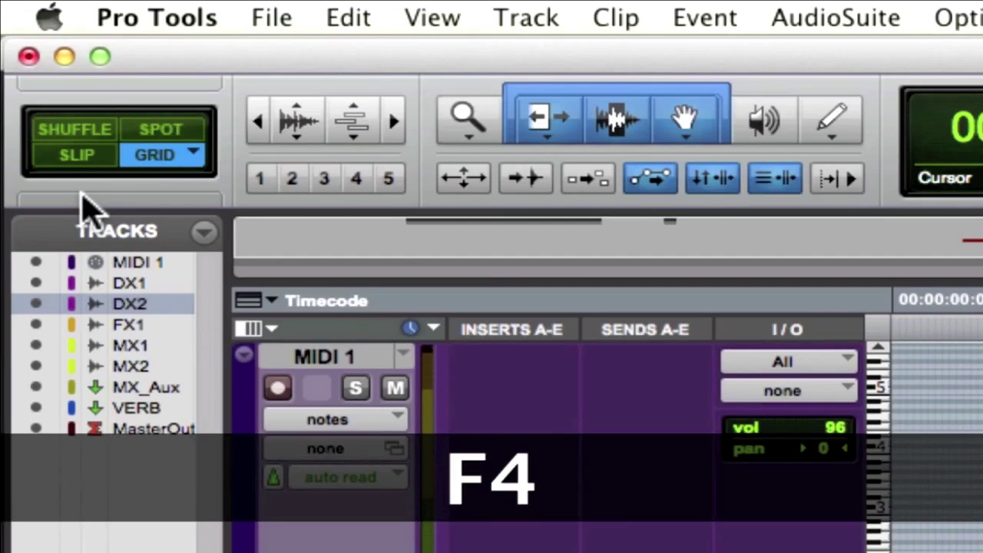